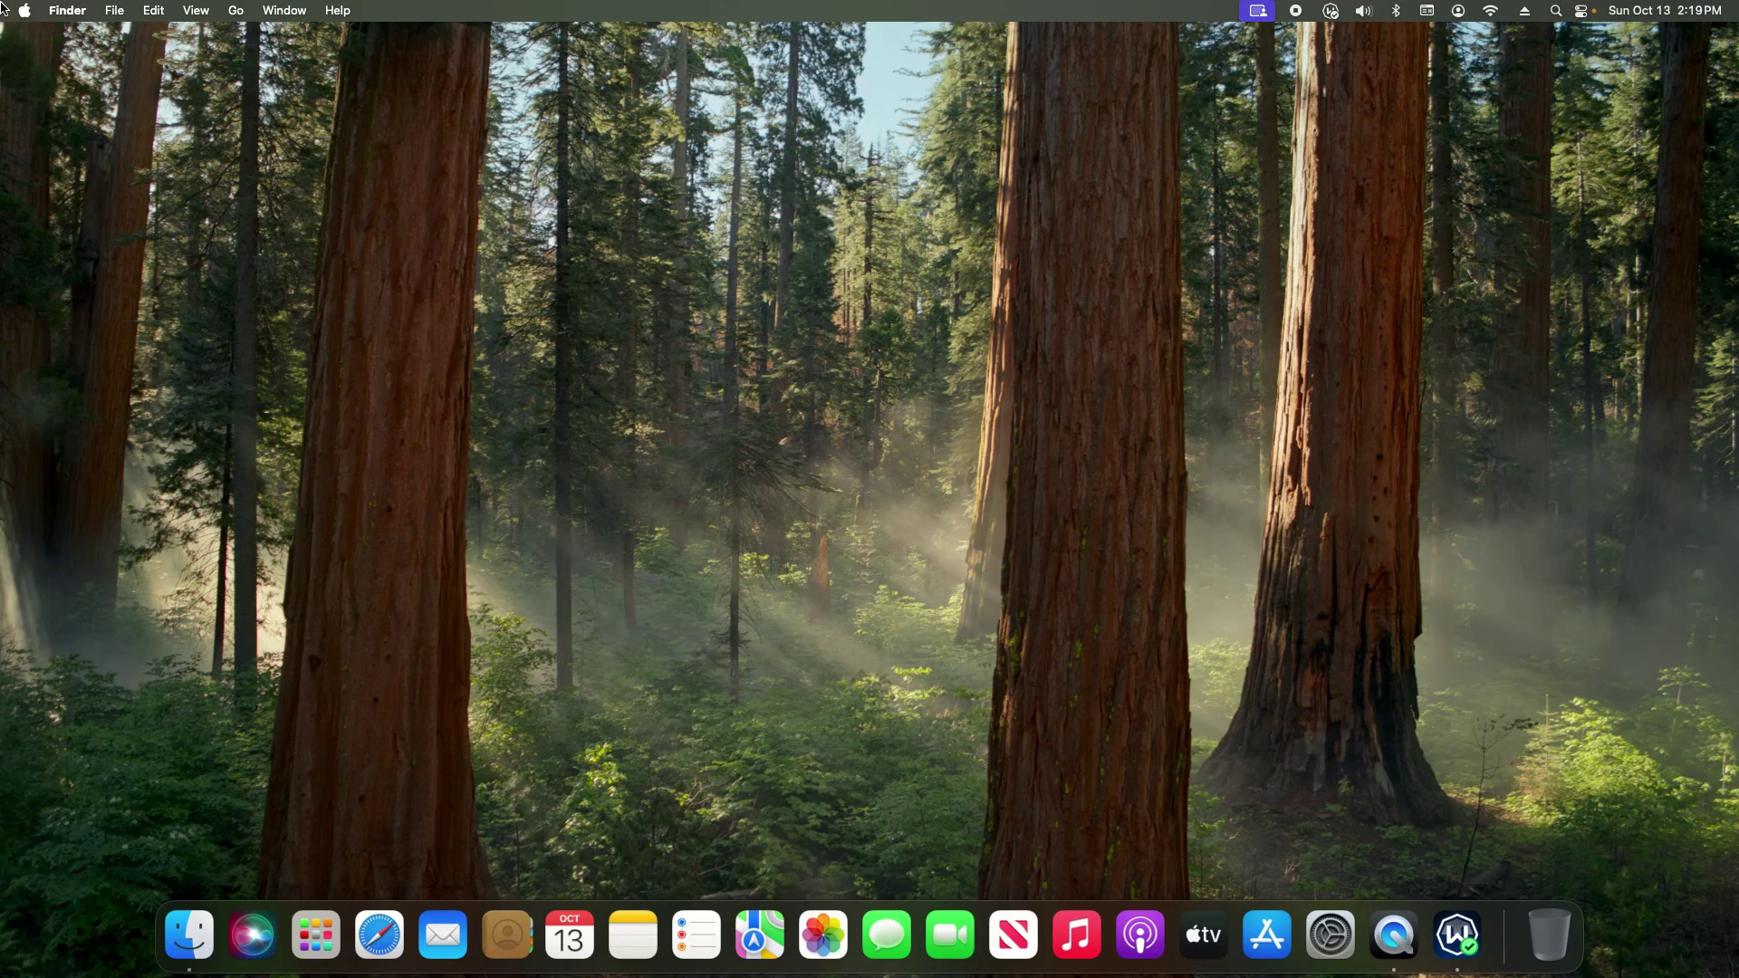
Open System Settings from the Apple menu to look up language settings.
{"action": "left_click", "coordinate": [28, 12]}
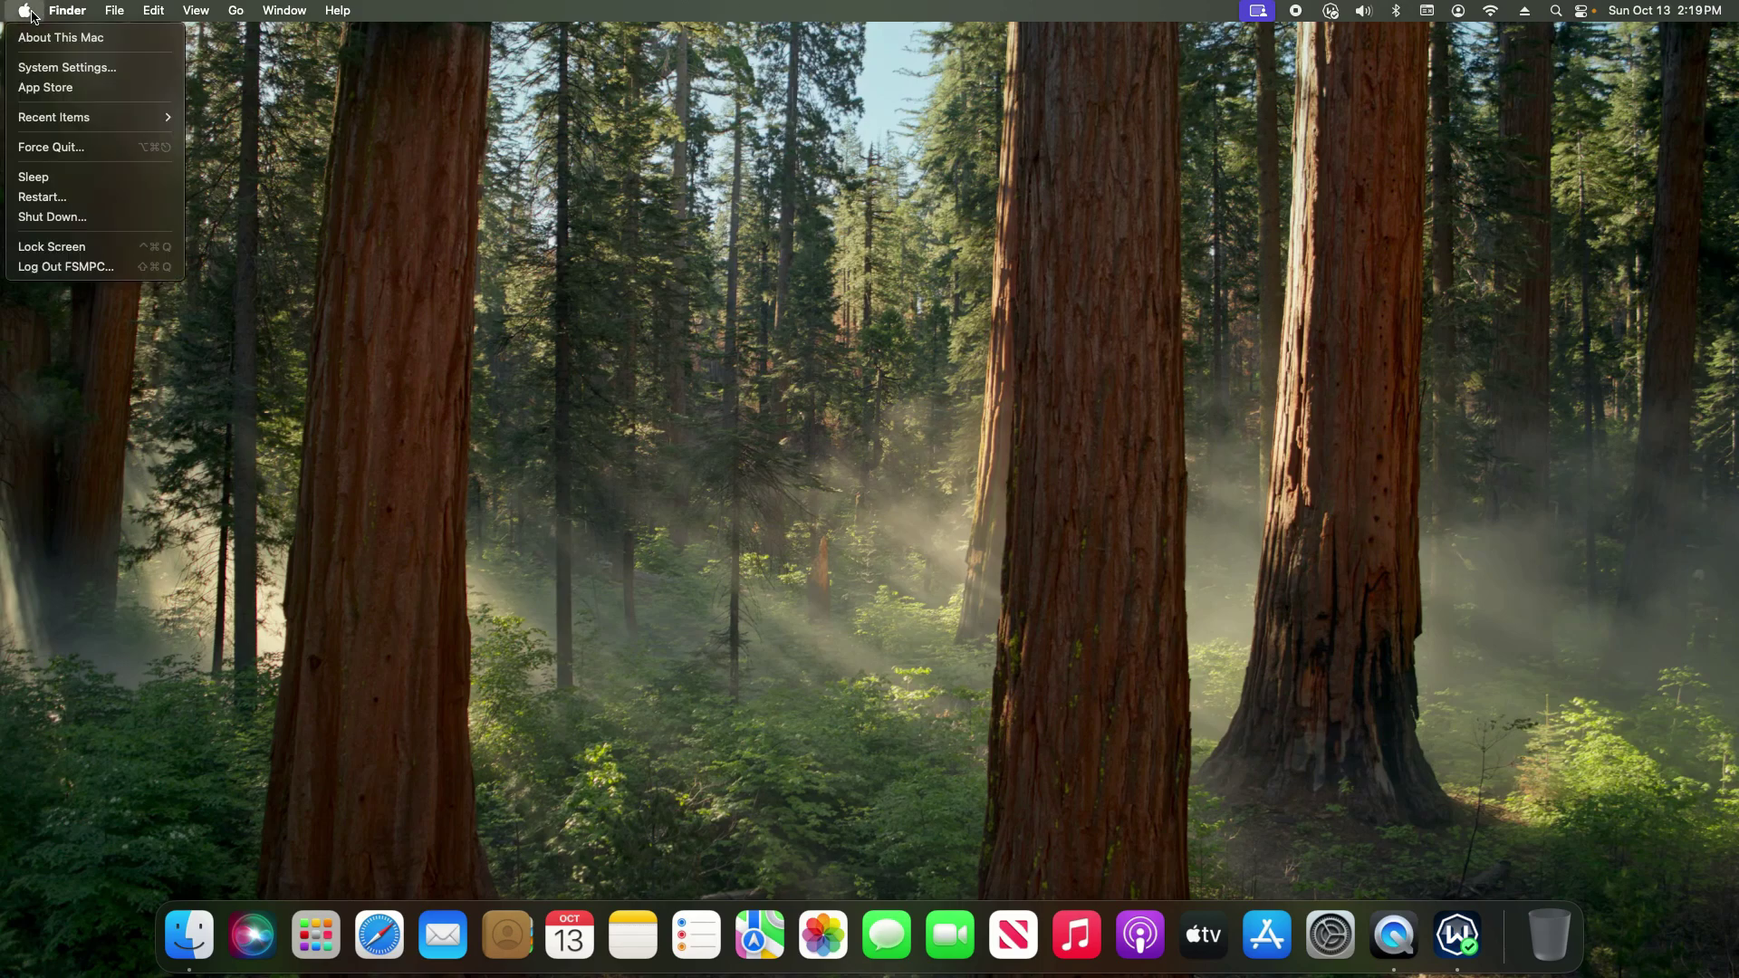
{"action": "left_click", "coordinate": [68, 74]}
{"action": "type", "text": "language"}
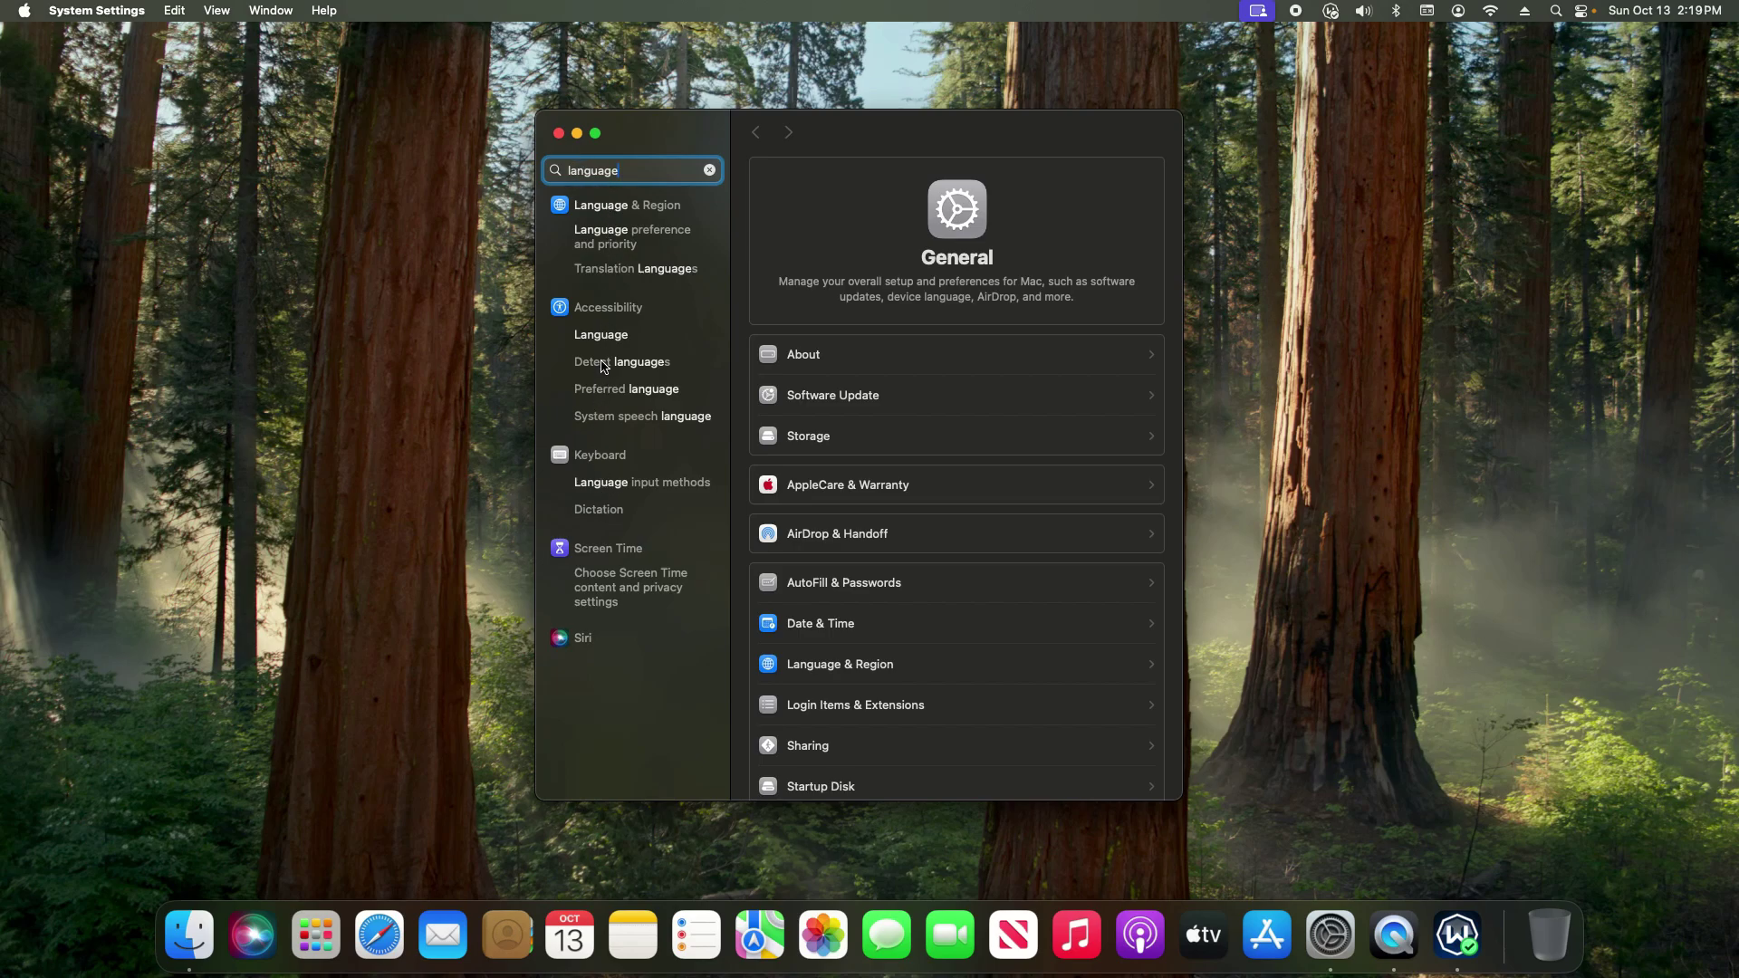
Show Language & Region, opening and cancelling the add-language list so English (US) stays primary.
{"action": "left_click", "coordinate": [591, 209]}
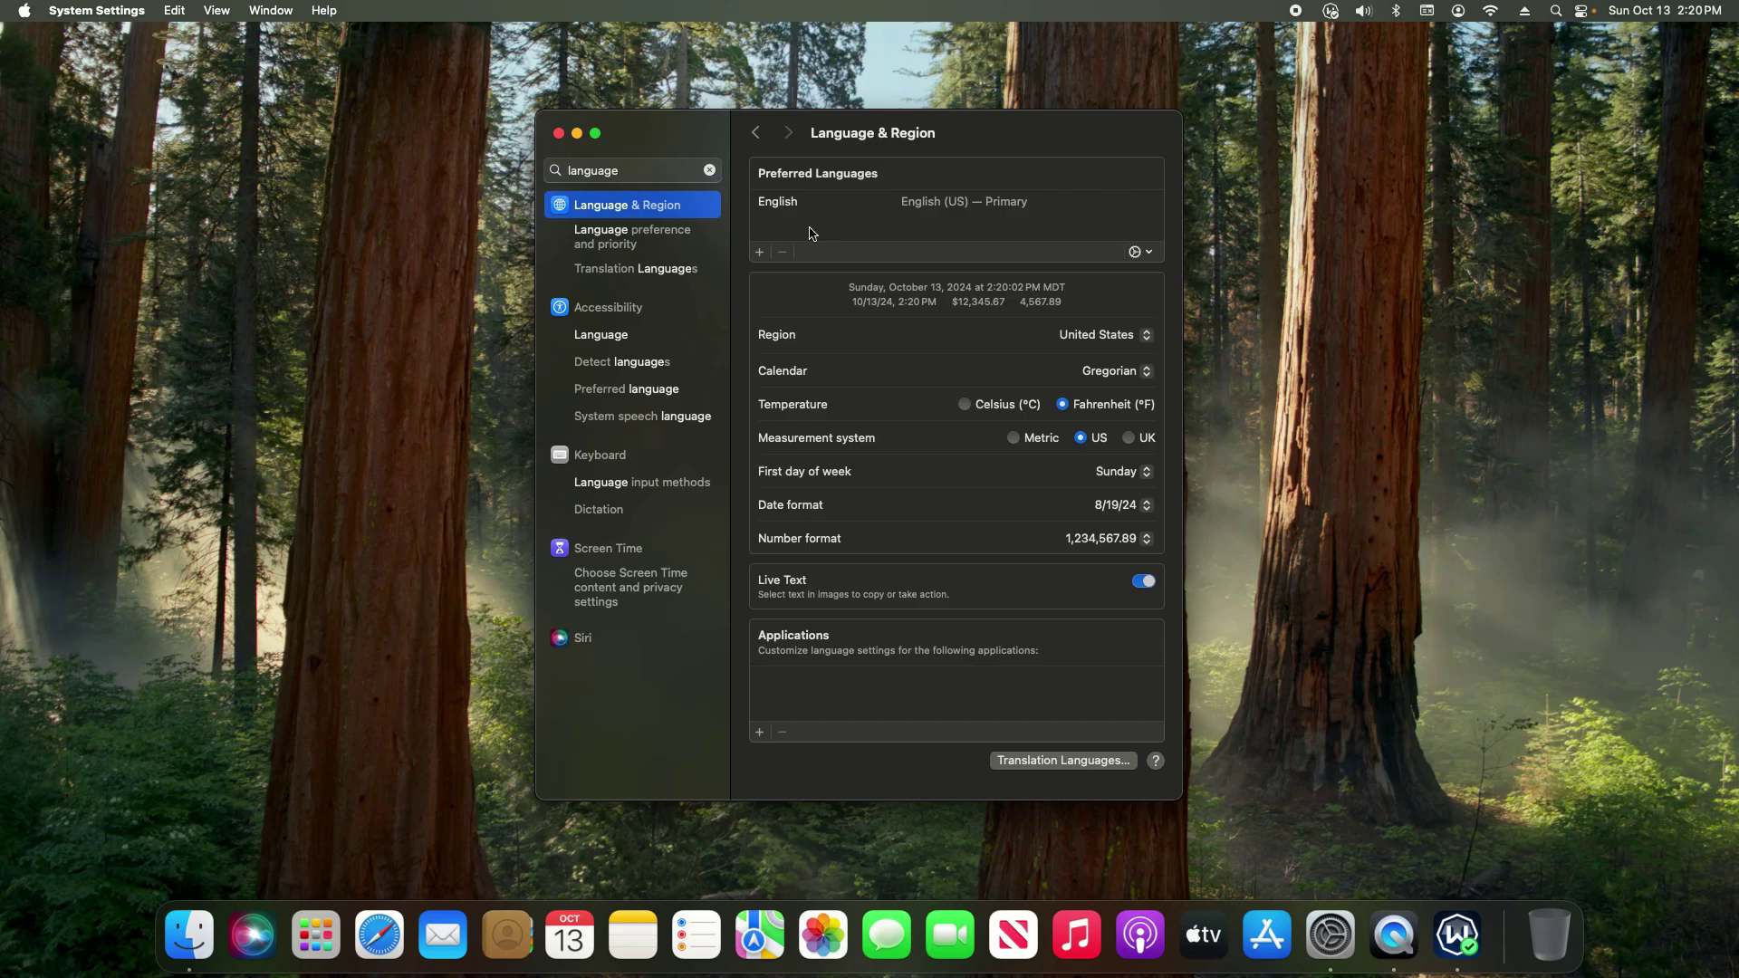
{"action": "left_click", "coordinate": [759, 252]}
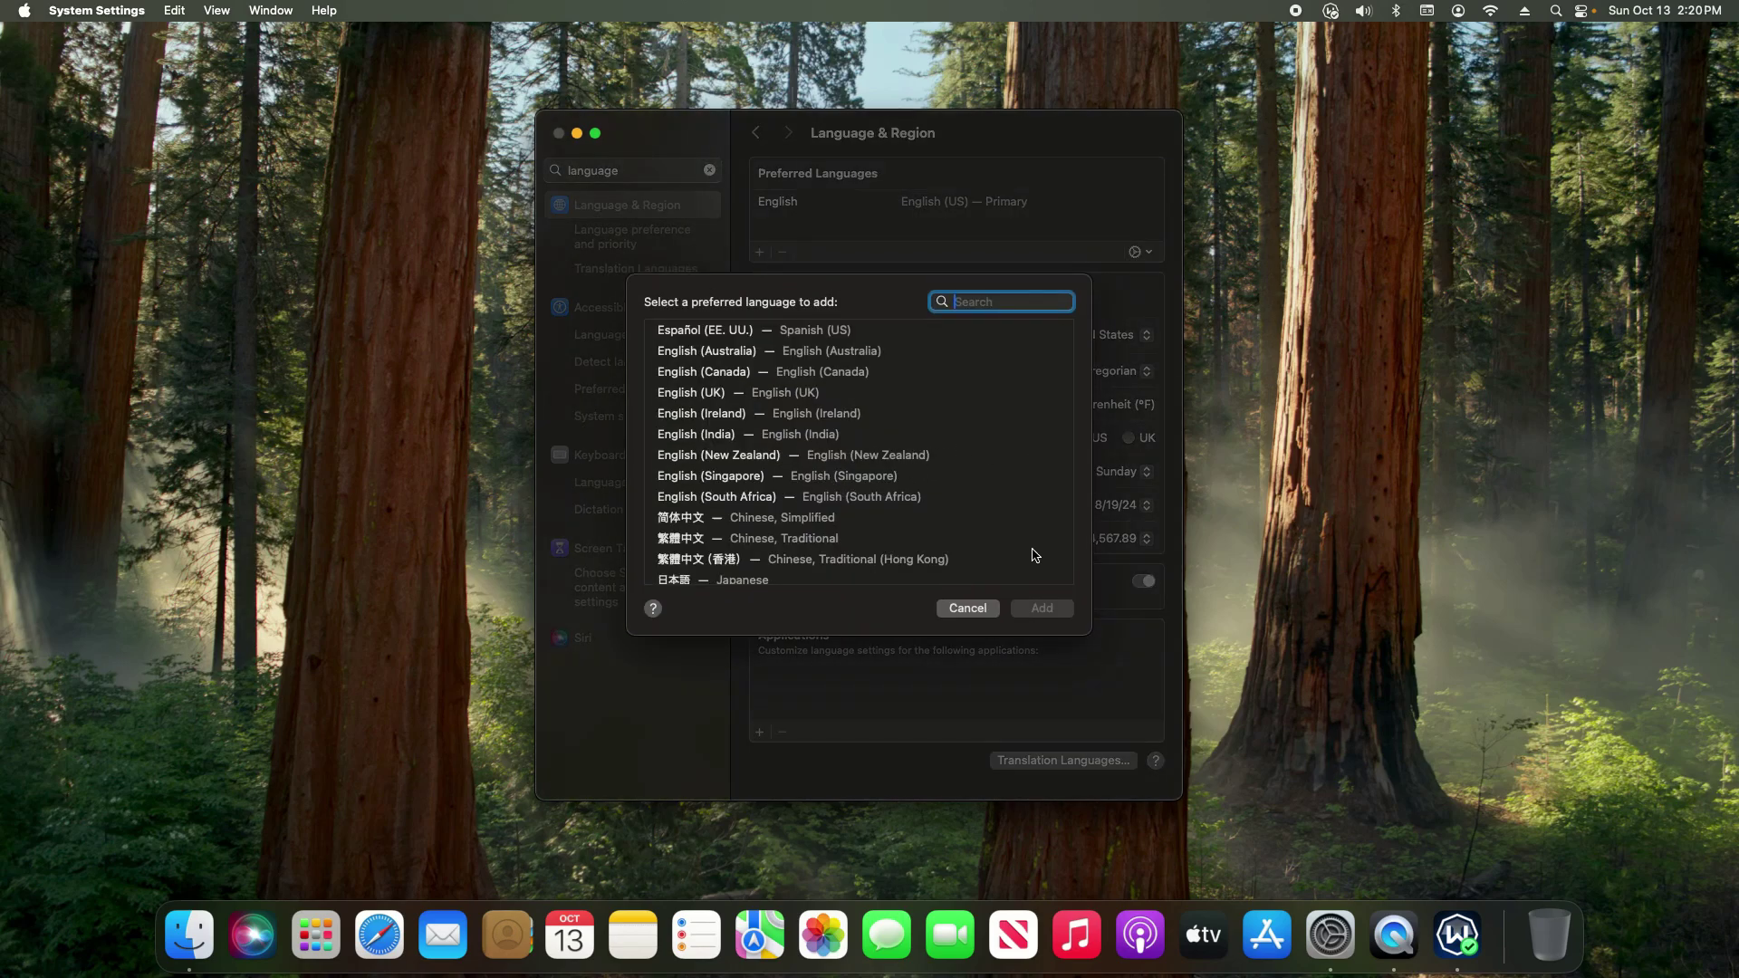
{"action": "left_click", "coordinate": [972, 607]}
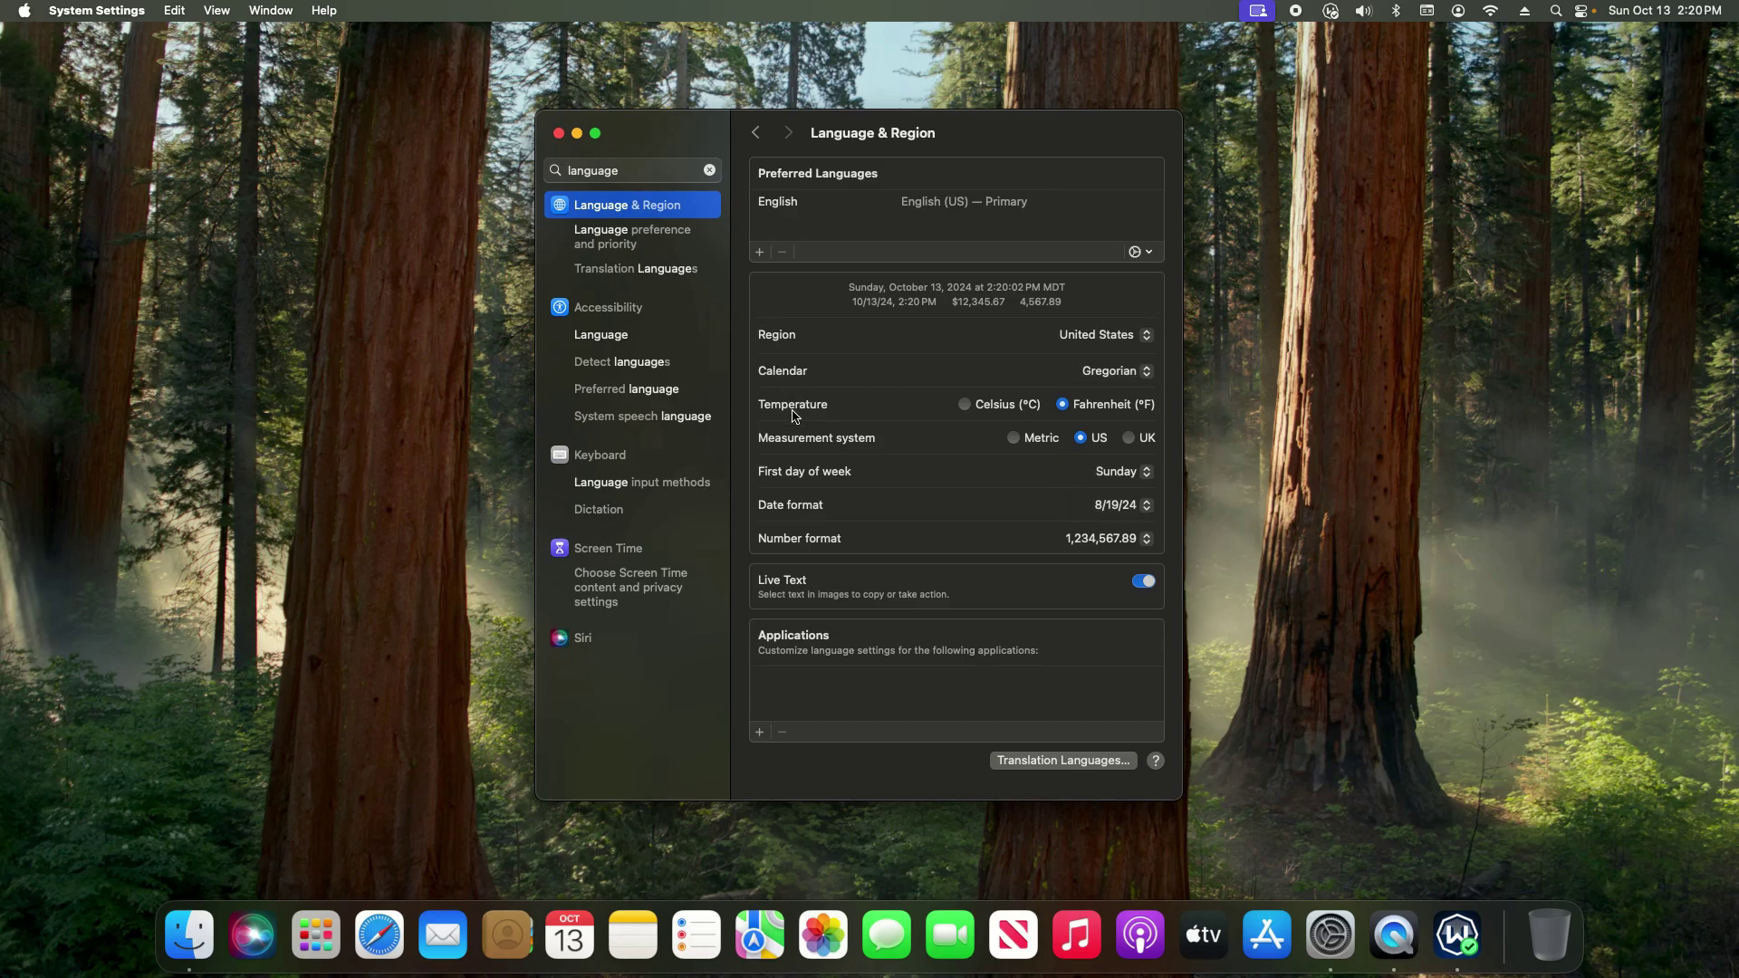
{"action": "left_click", "coordinate": [643, 274]}
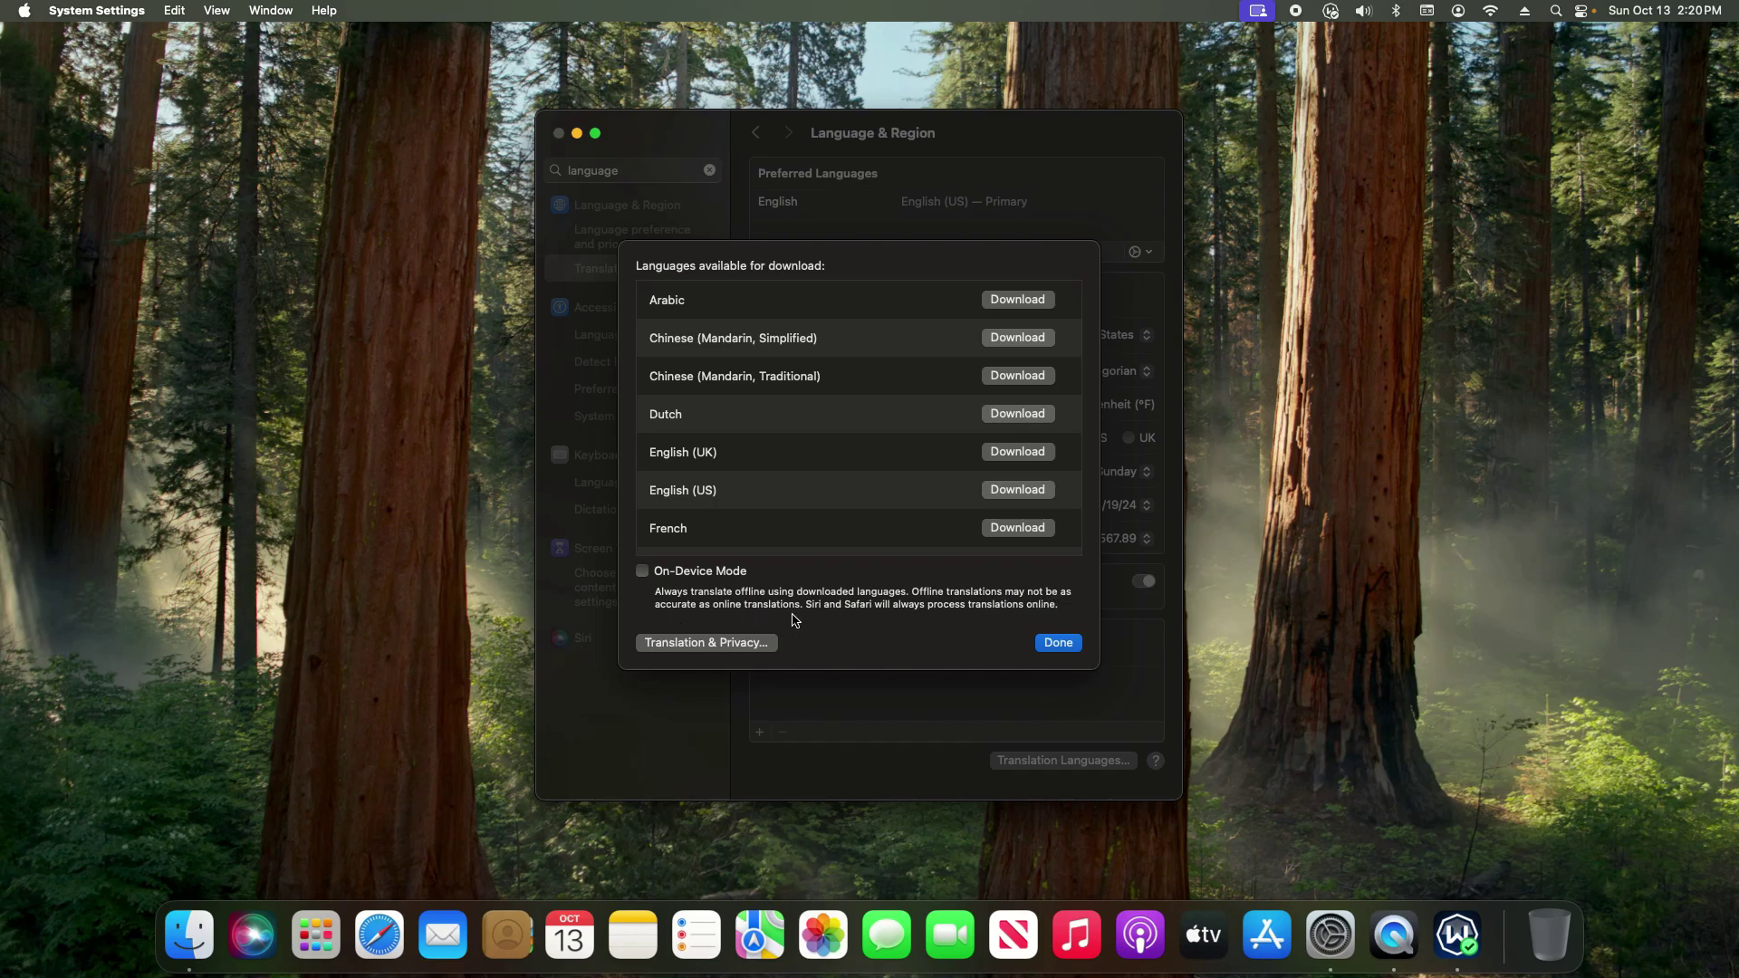
{"action": "key", "text": "Return"}
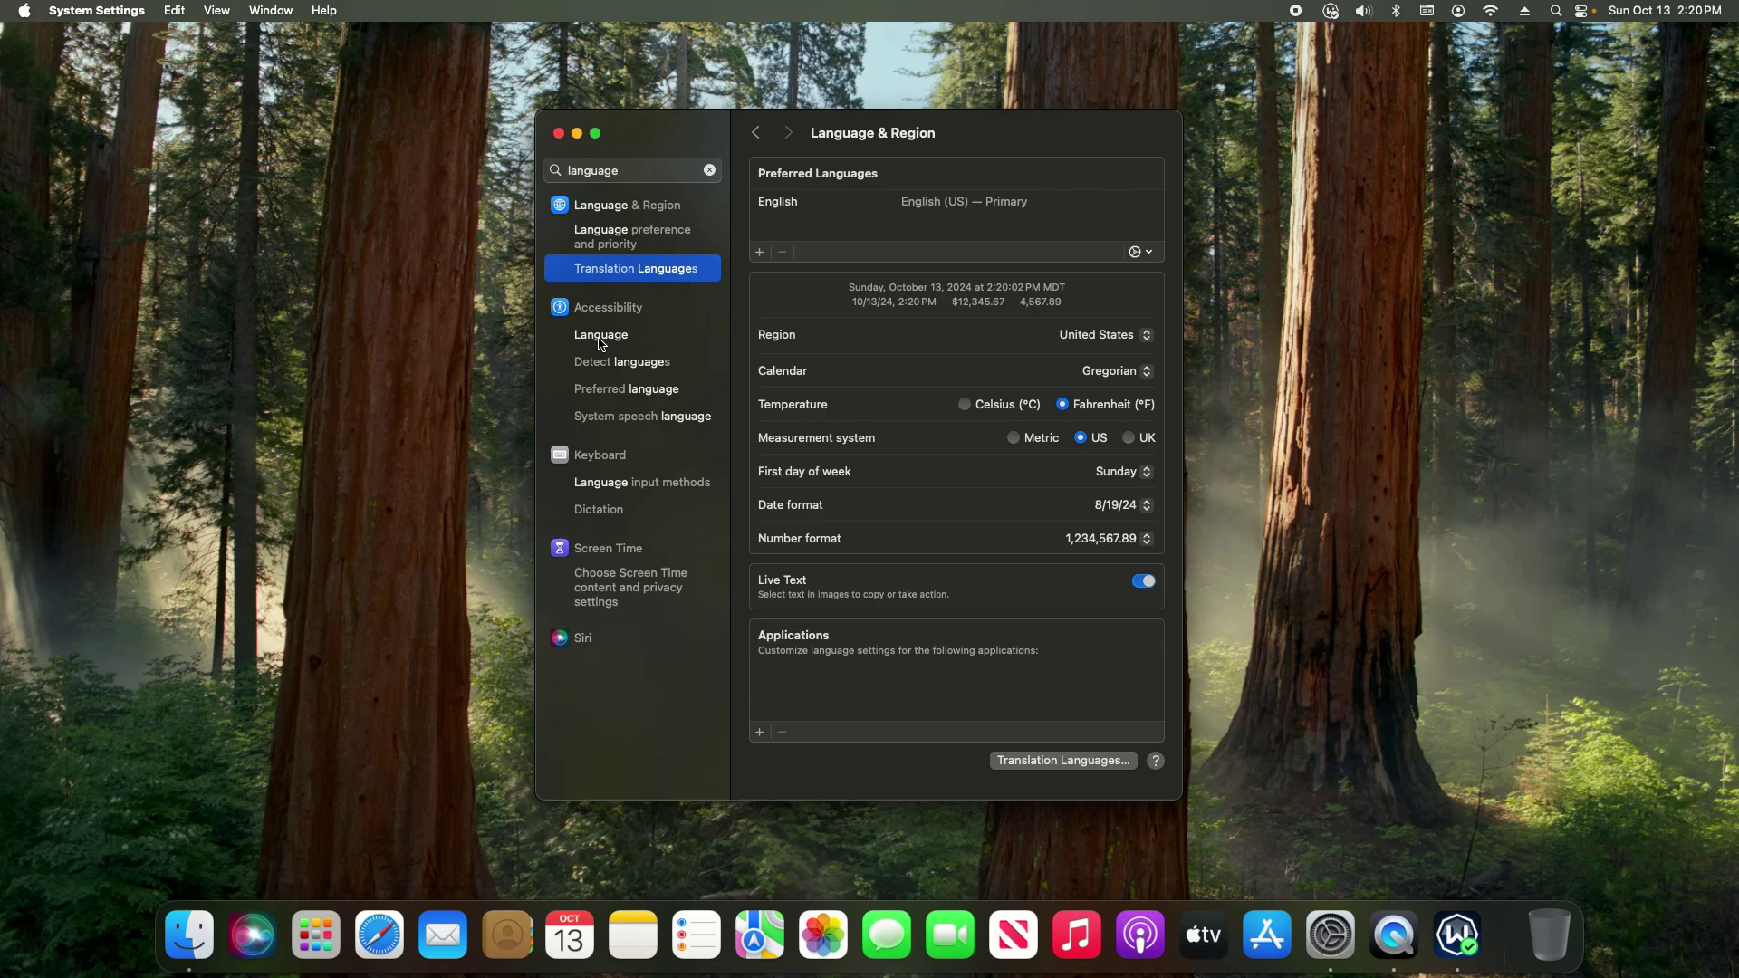
View the Voice Control language, then Spoken Content with system language and Detect languages on.
{"action": "left_click", "coordinate": [599, 342]}
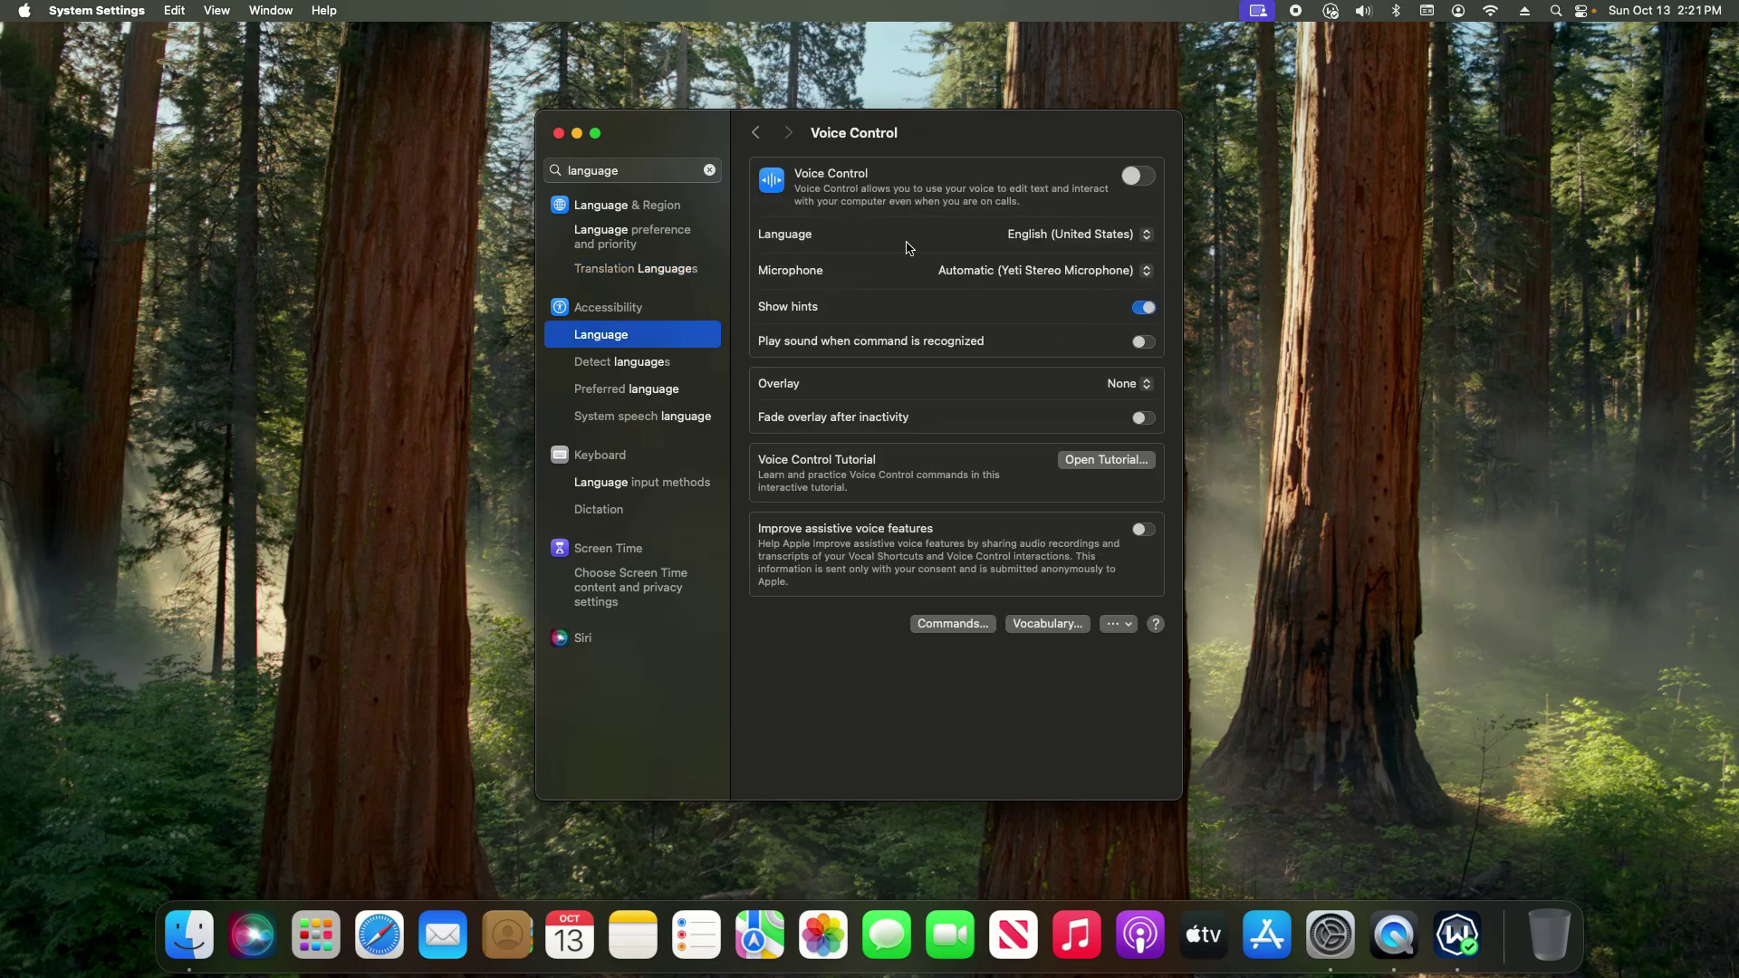
{"action": "left_click", "coordinate": [636, 367]}
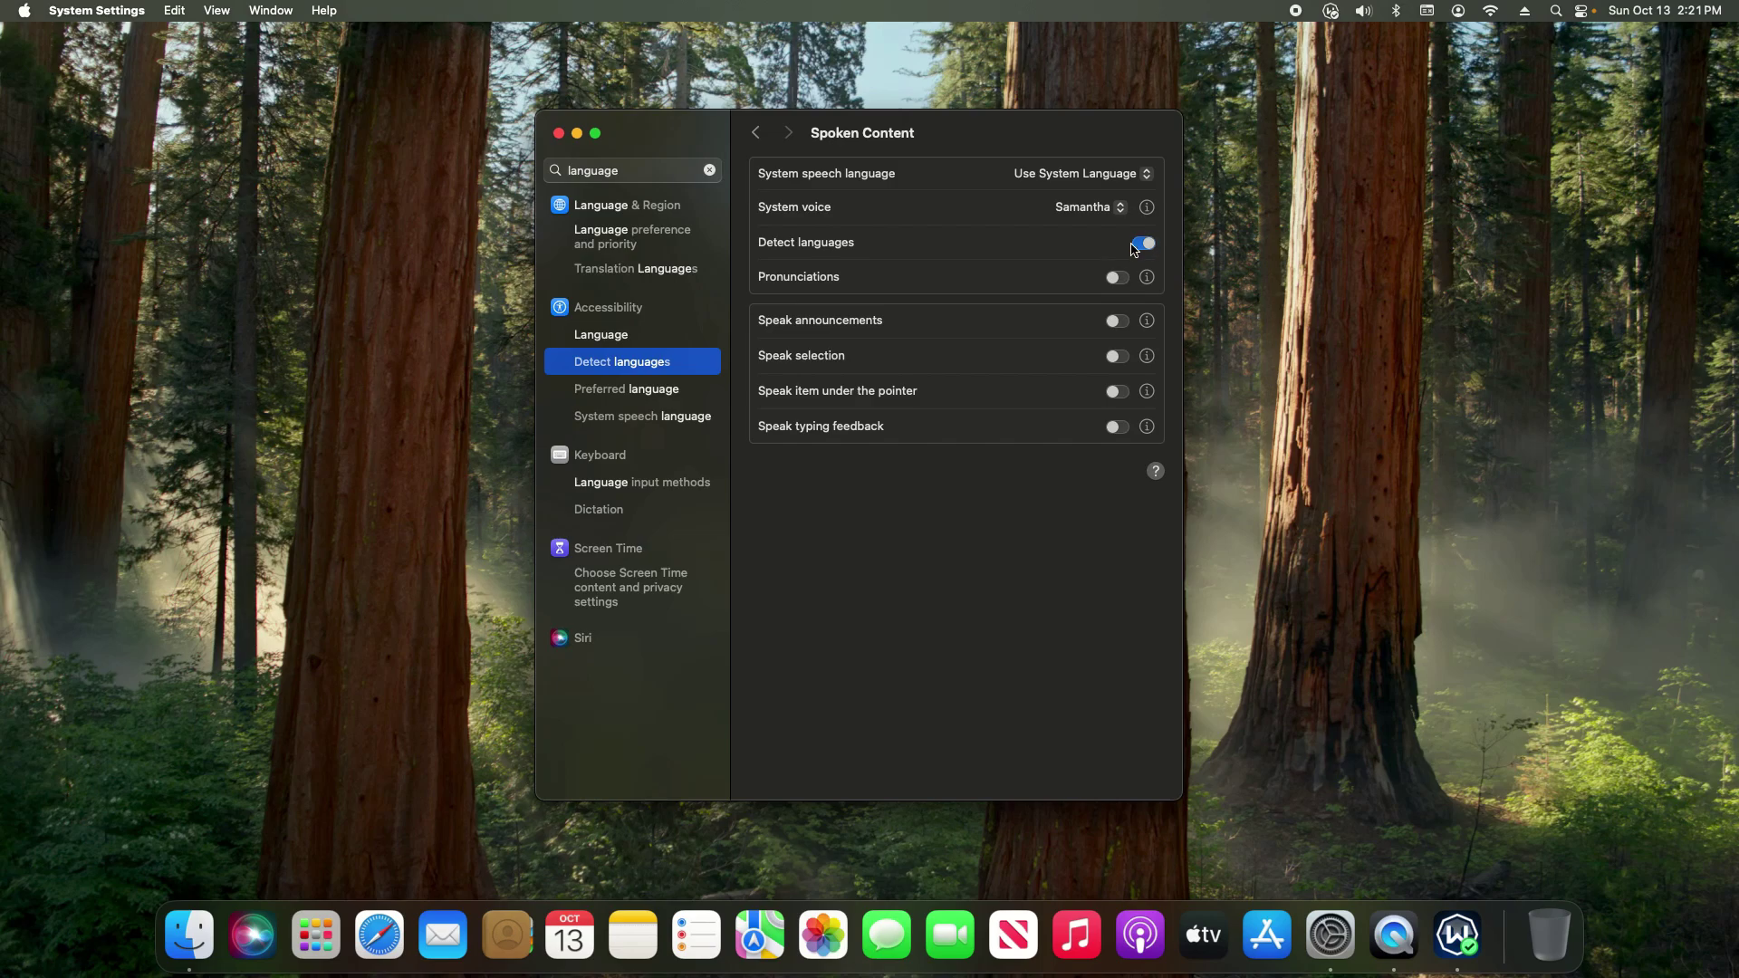
Review Live Speech languages and the Keyboard settings' U.S. input and English (United States) dictation.
{"action": "key", "text": "Down"}
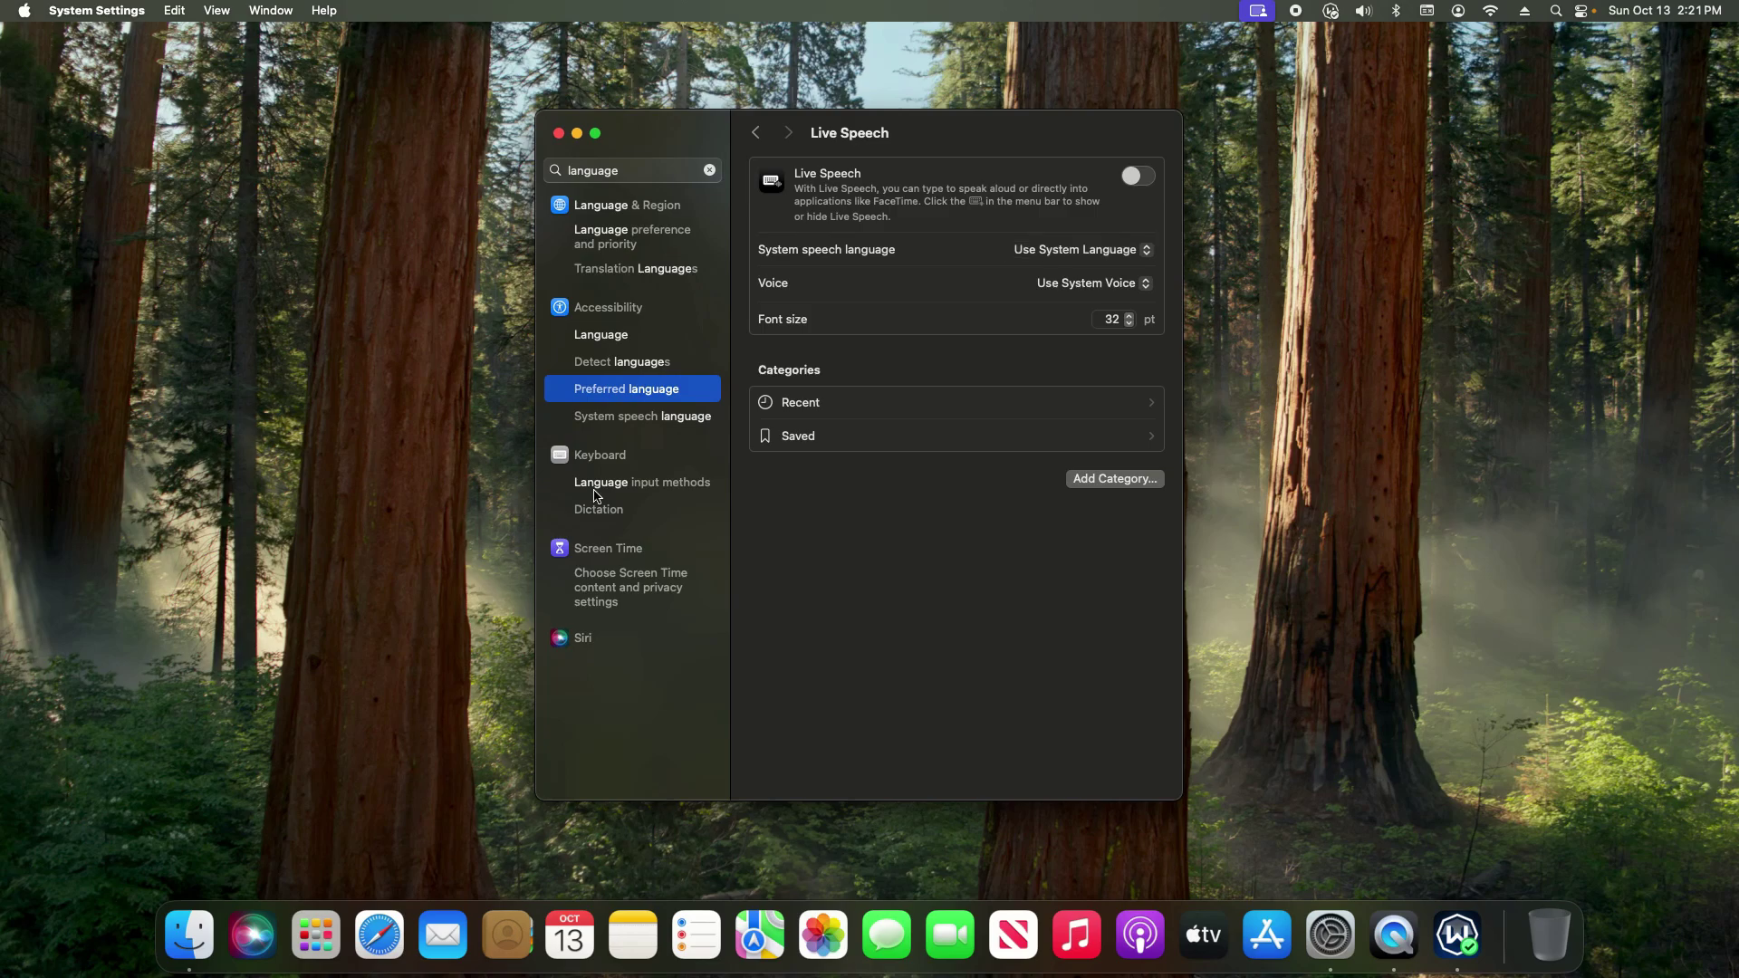
{"action": "left_click", "coordinate": [652, 485]}
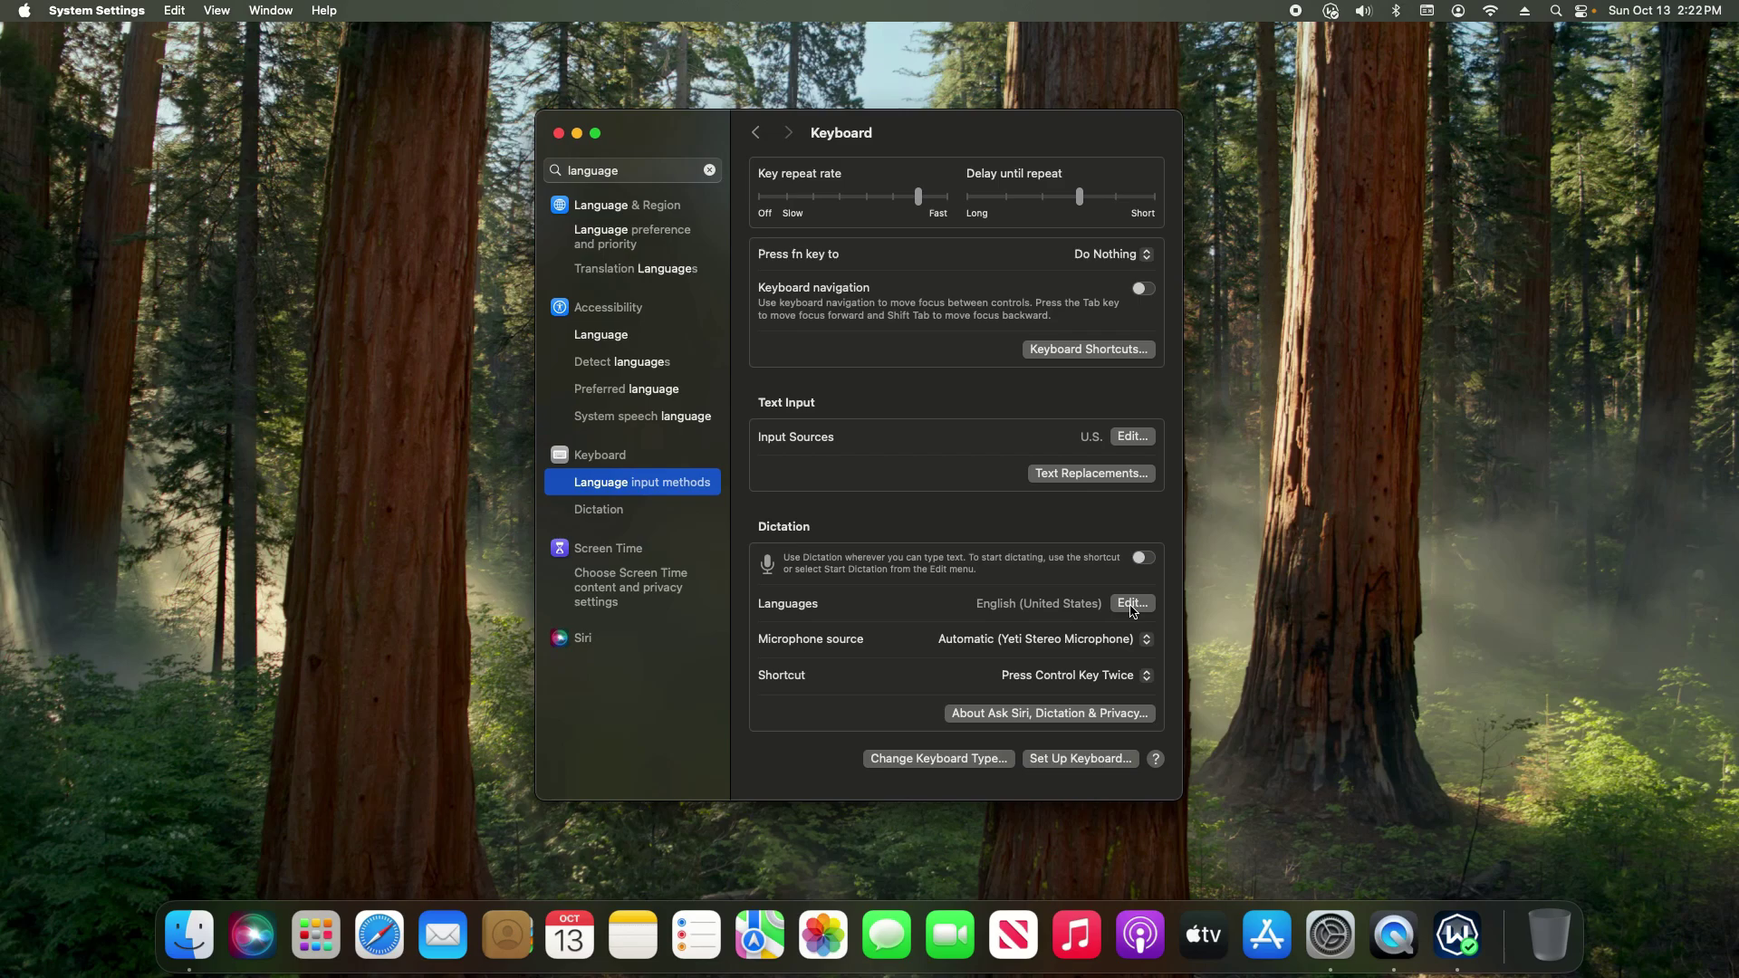
{"action": "key", "text": "super+q"}
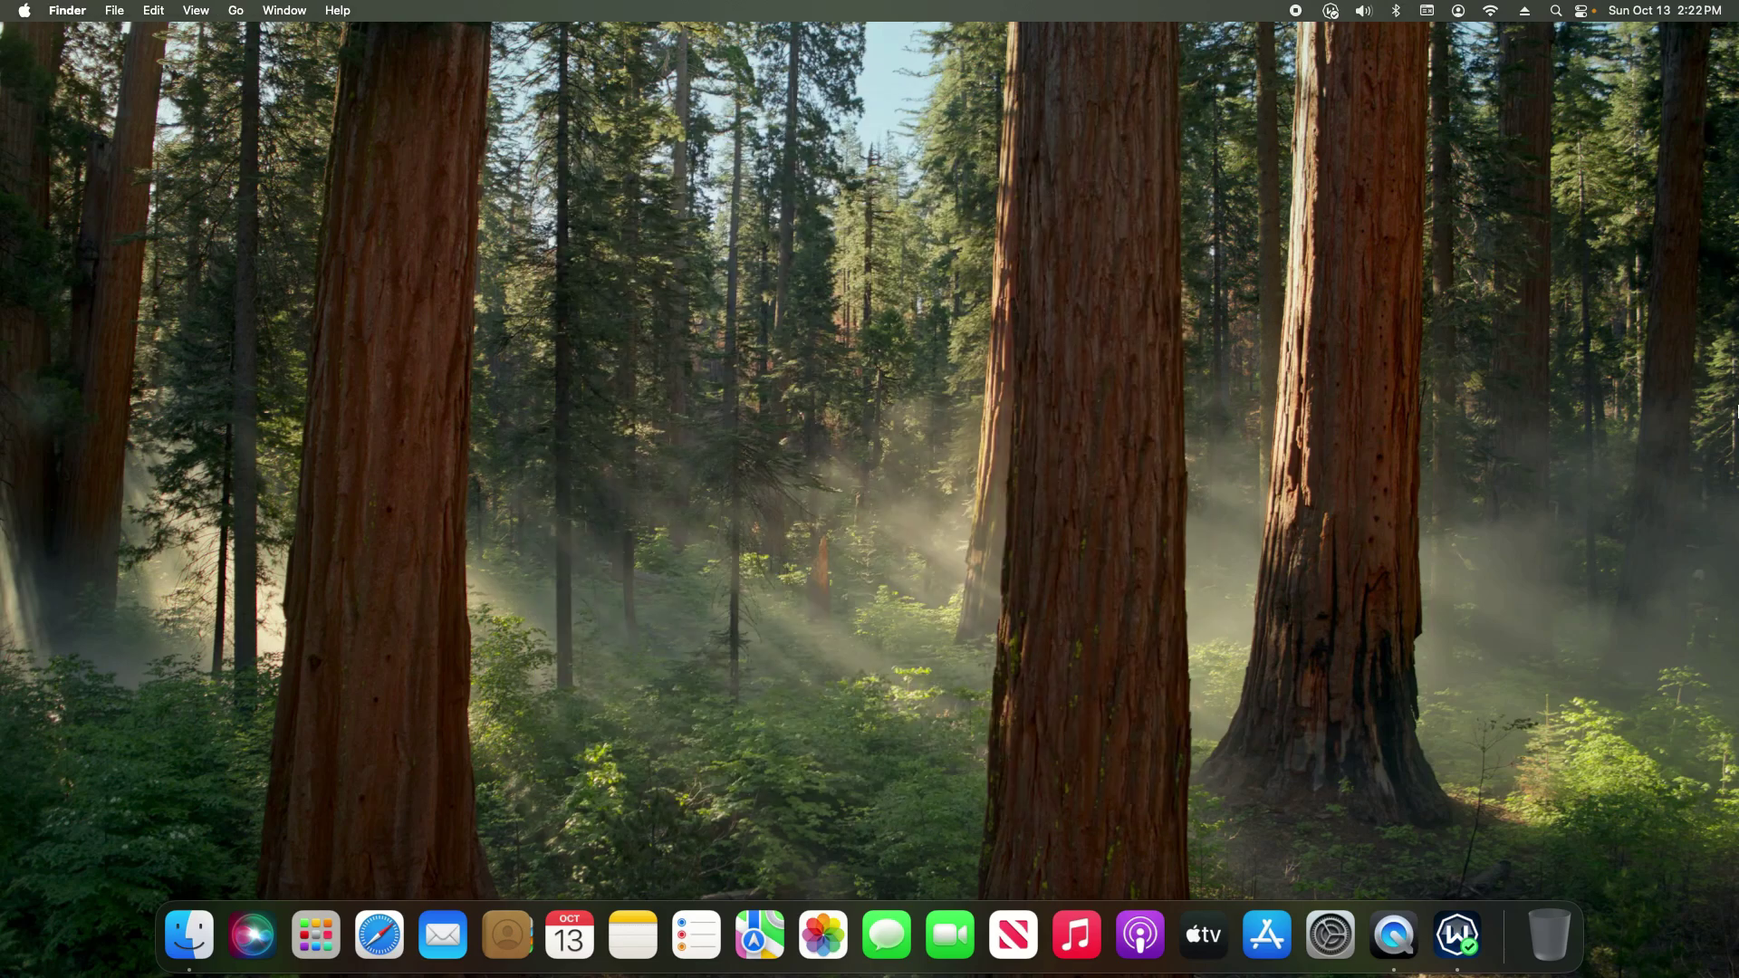